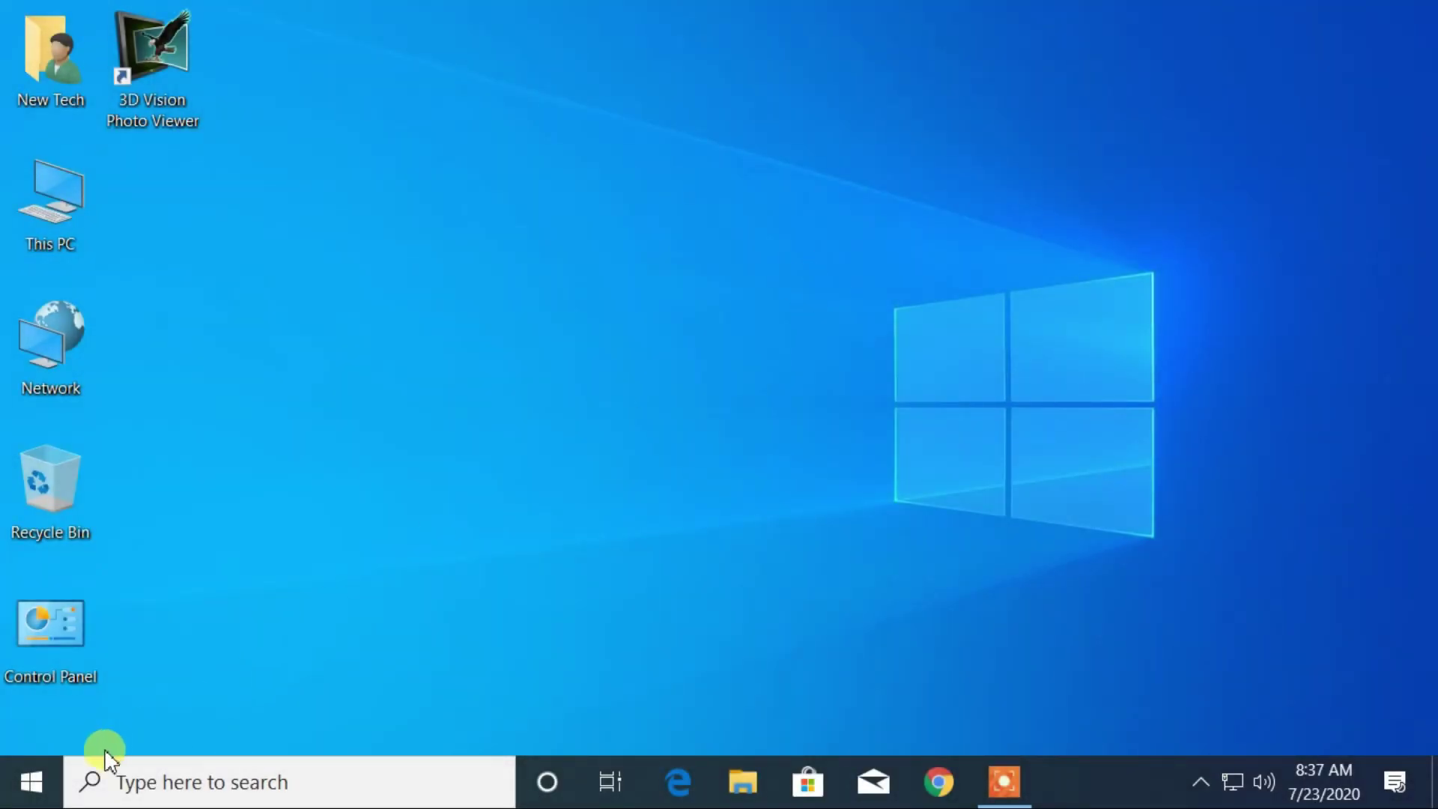
Launch Google Chrome from the Start menu and search for 'rufus download'
click(22, 777)
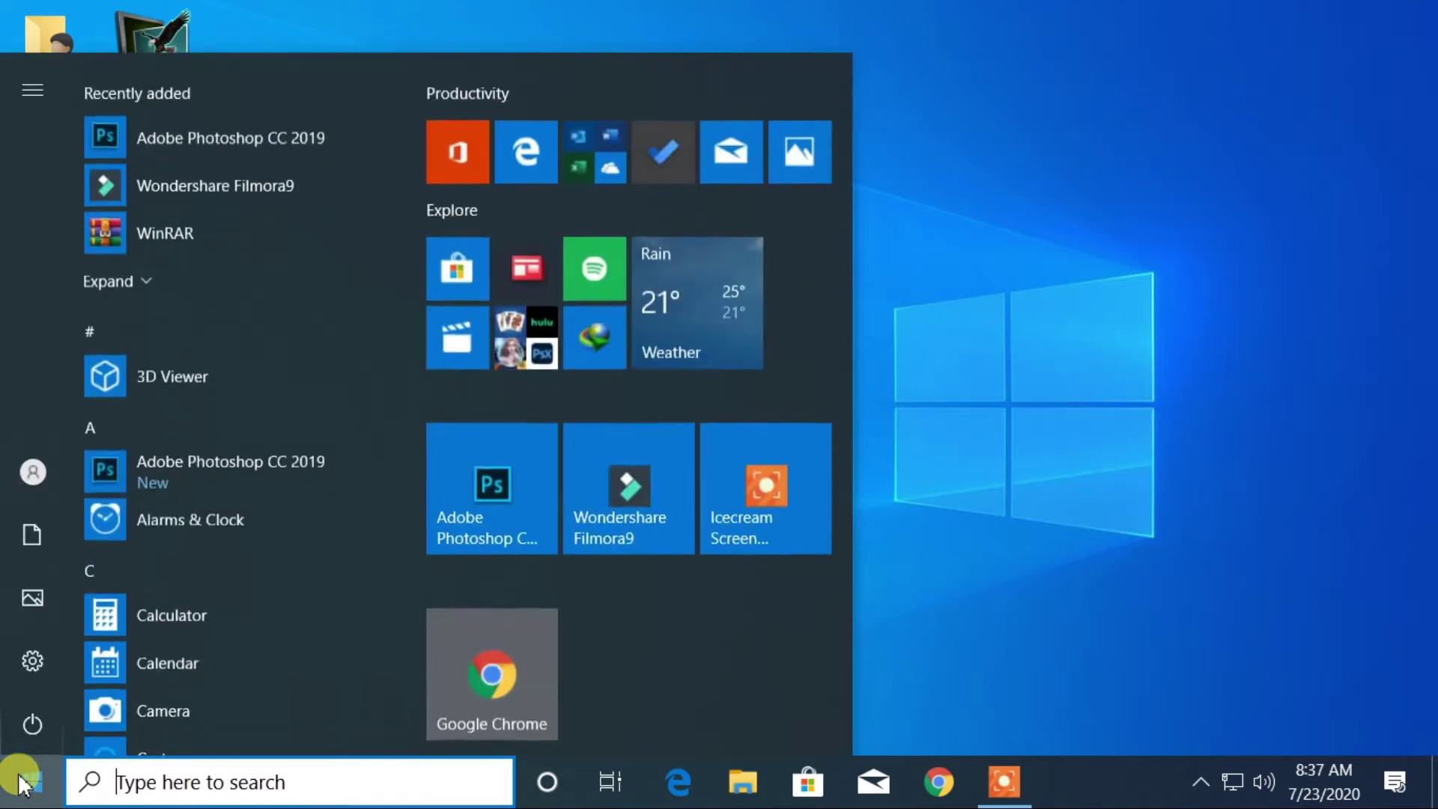
click(454, 687)
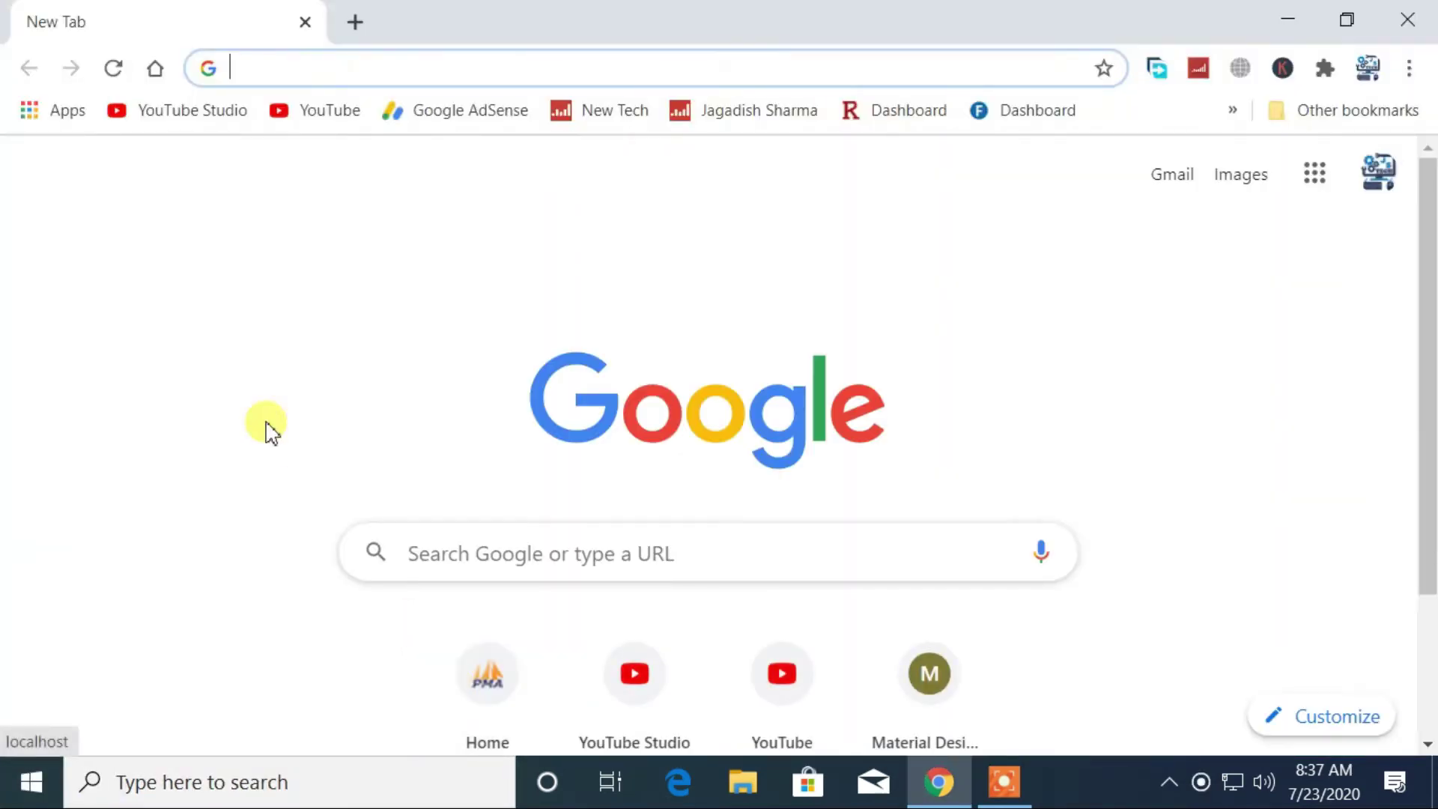
text(rufus)
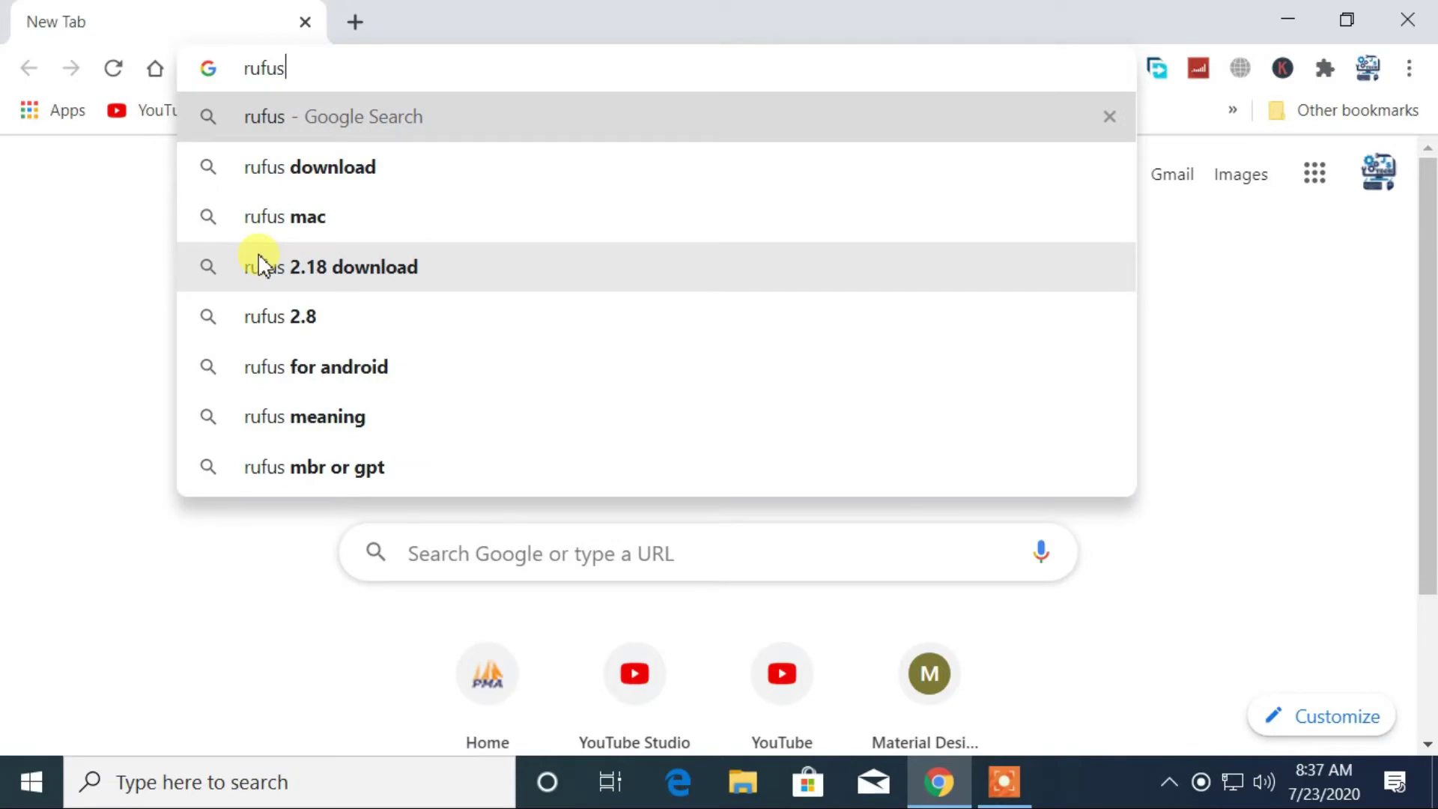
key(Down)
key(Return)
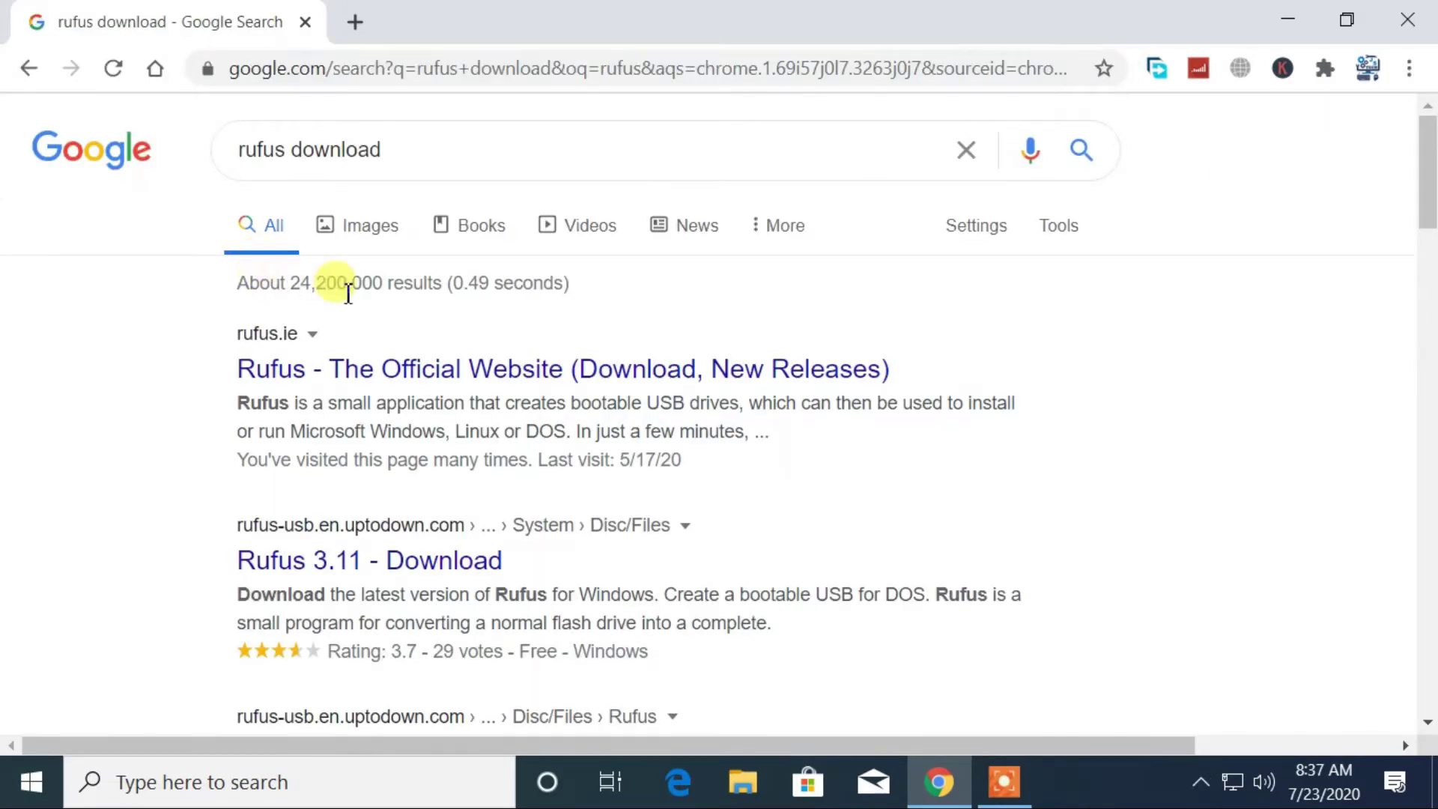
Download Rufus 3.11 from the official rufus.ie website
click(321, 371)
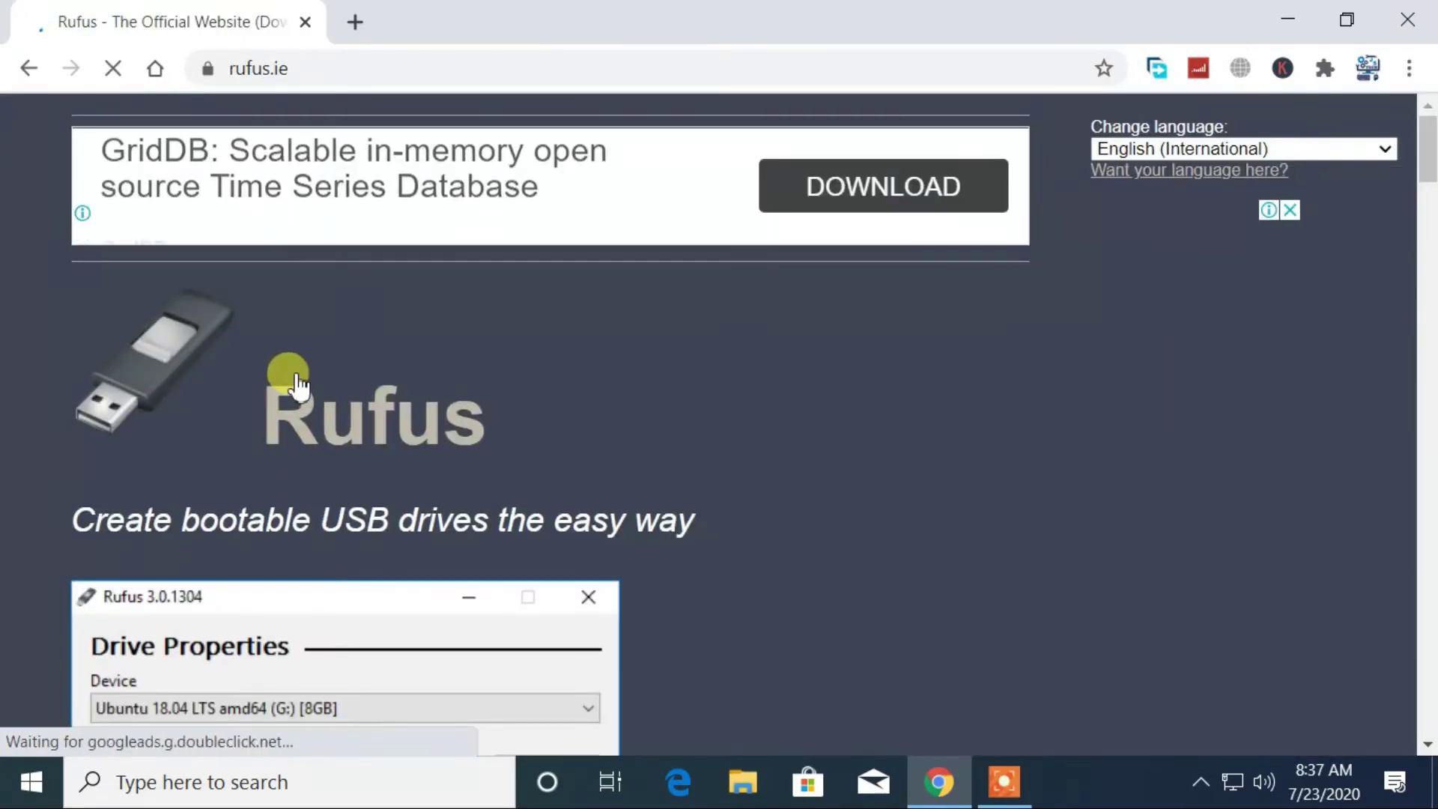
drag(1426, 144, 1426, 298)
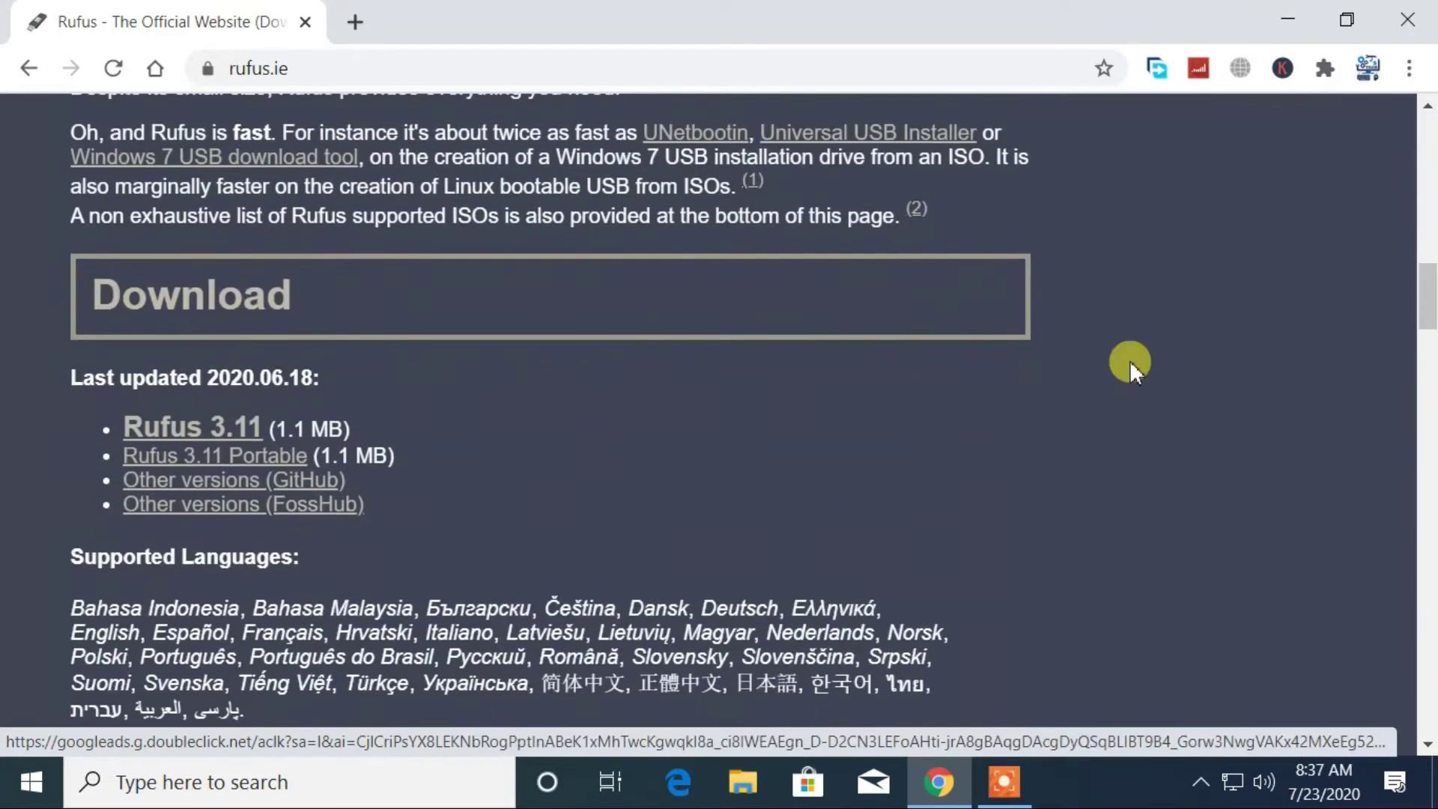
click(189, 435)
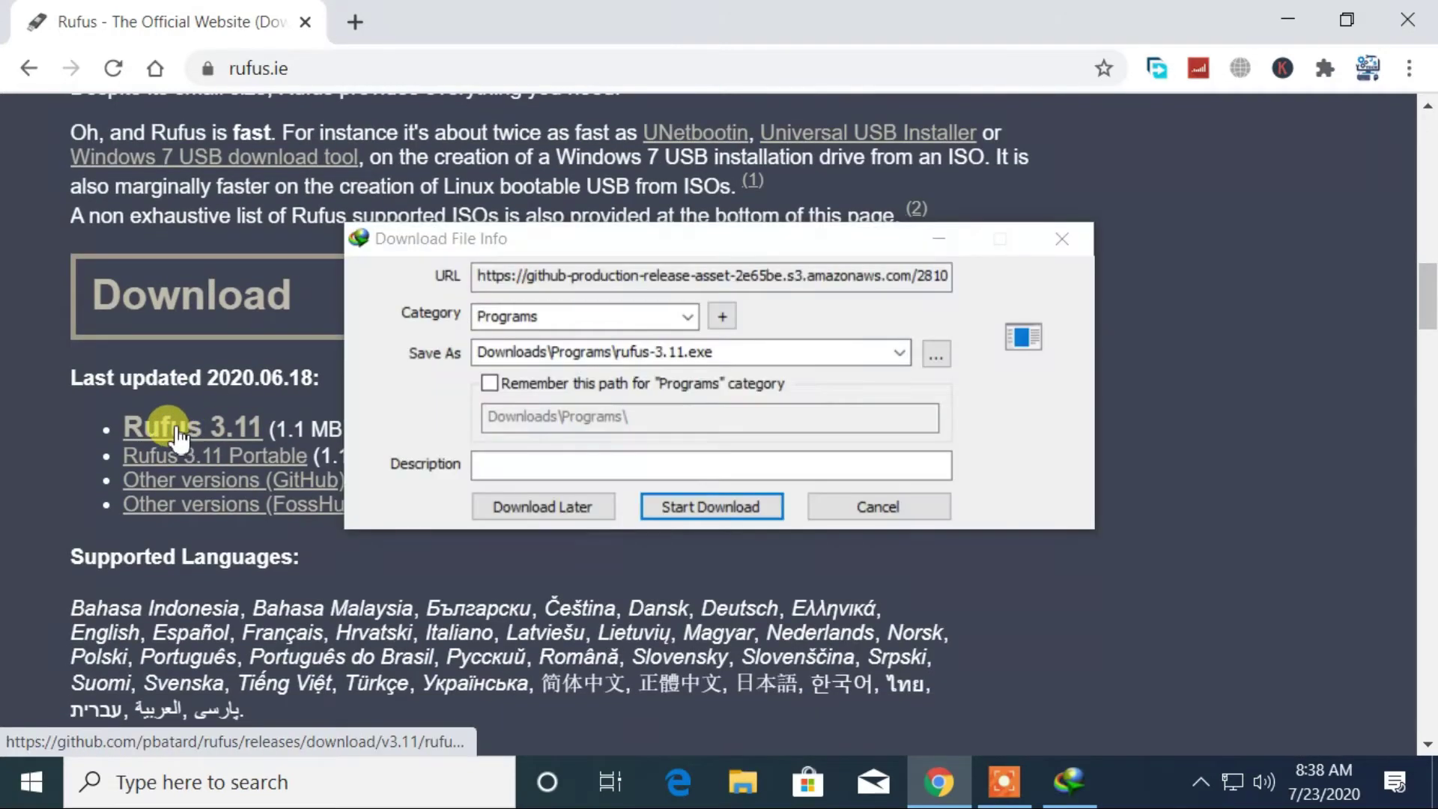
click(745, 504)
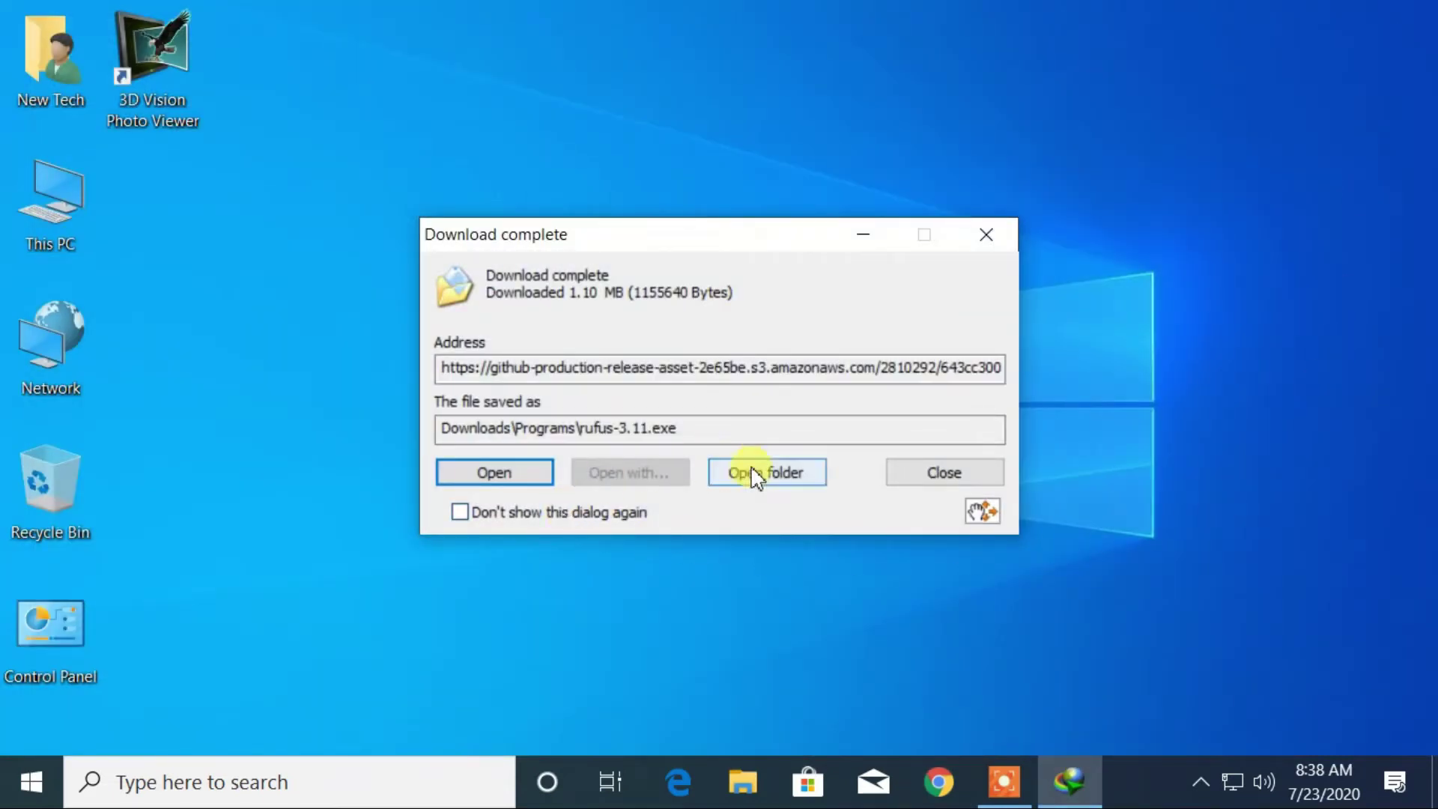
Launch the downloaded rufus-3.11 file from its folder
click(753, 476)
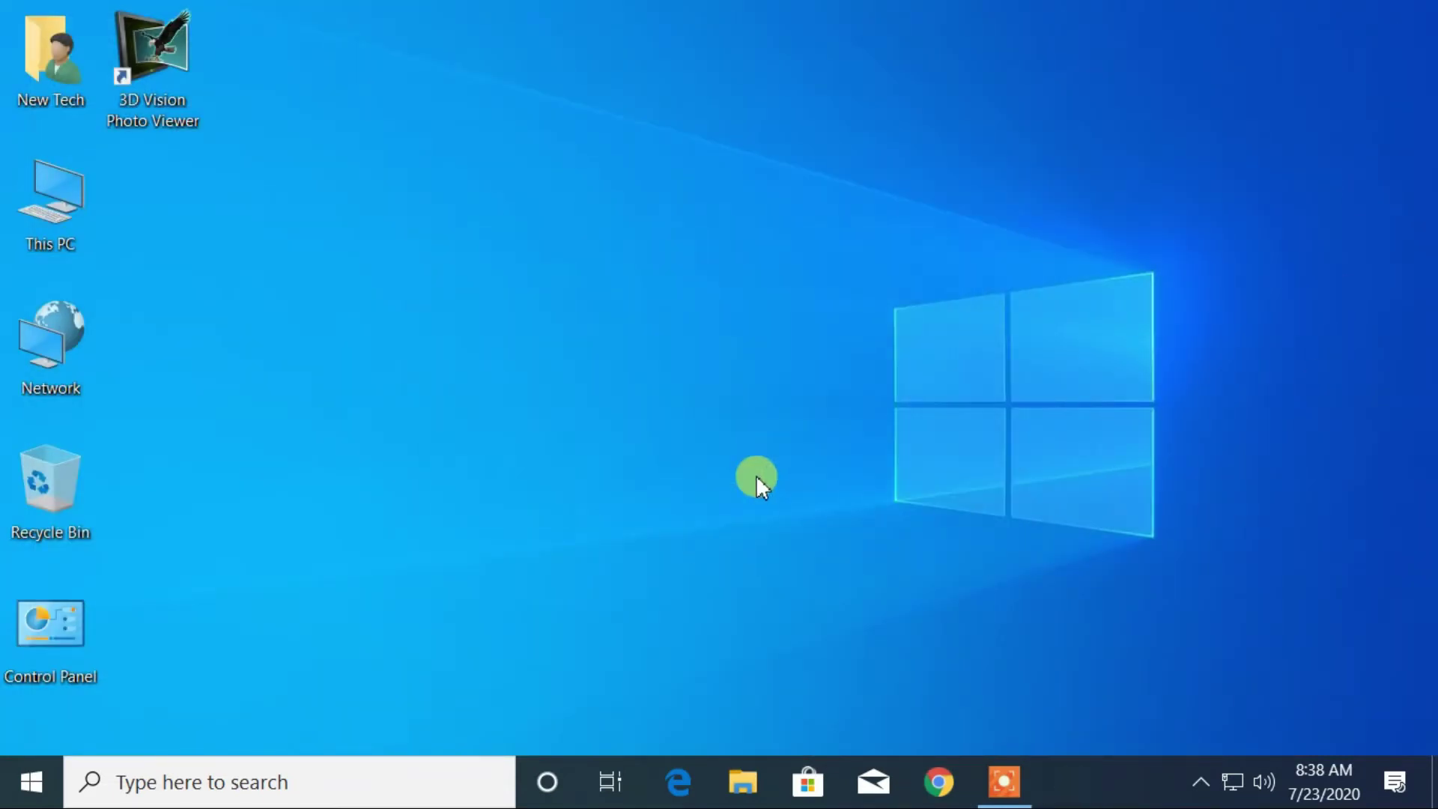
click(748, 504)
click(340, 191)
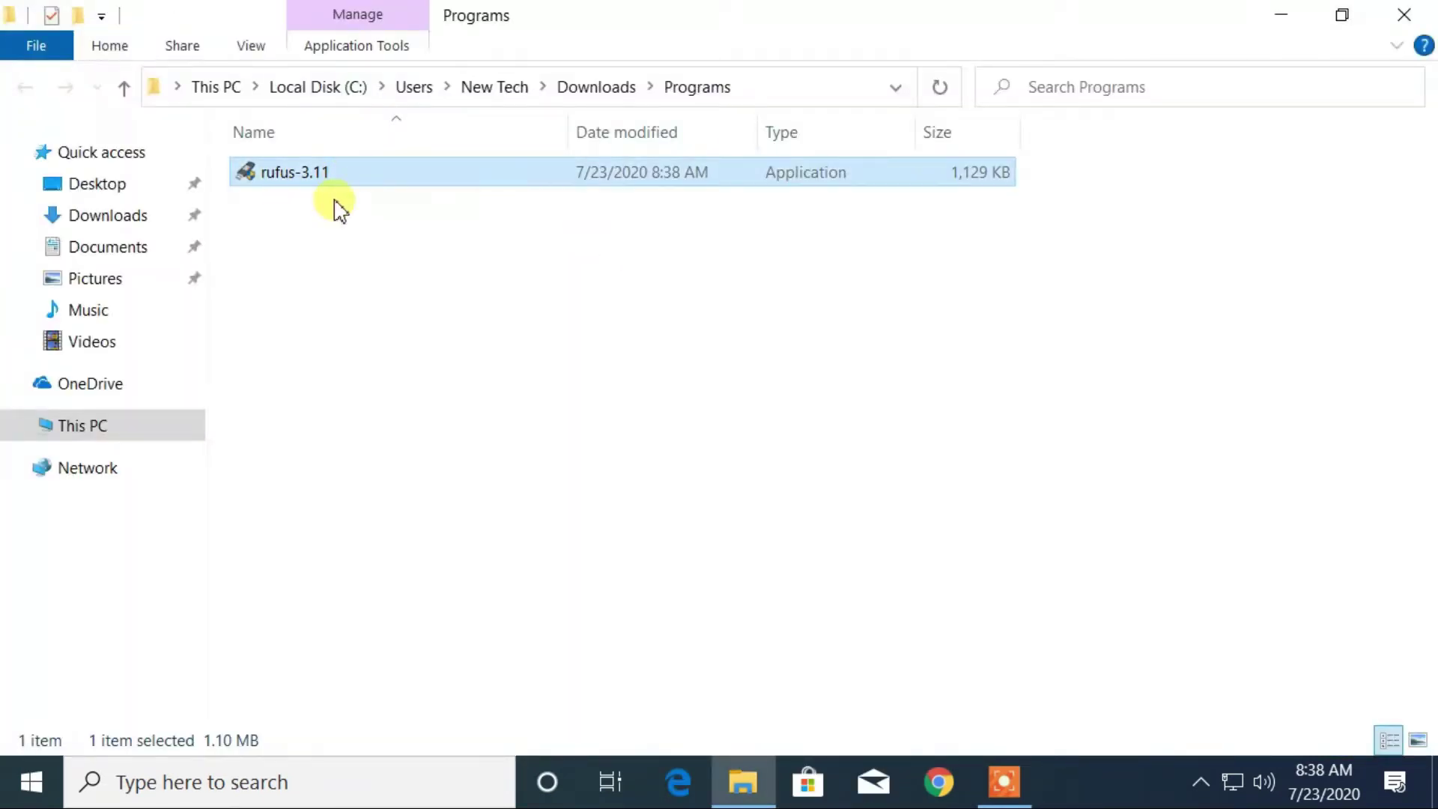
right_click(448, 190)
click(690, 127)
Decline Rufus update checks, close the Programs folder window and refresh the desktop
click(954, 441)
click(1402, 16)
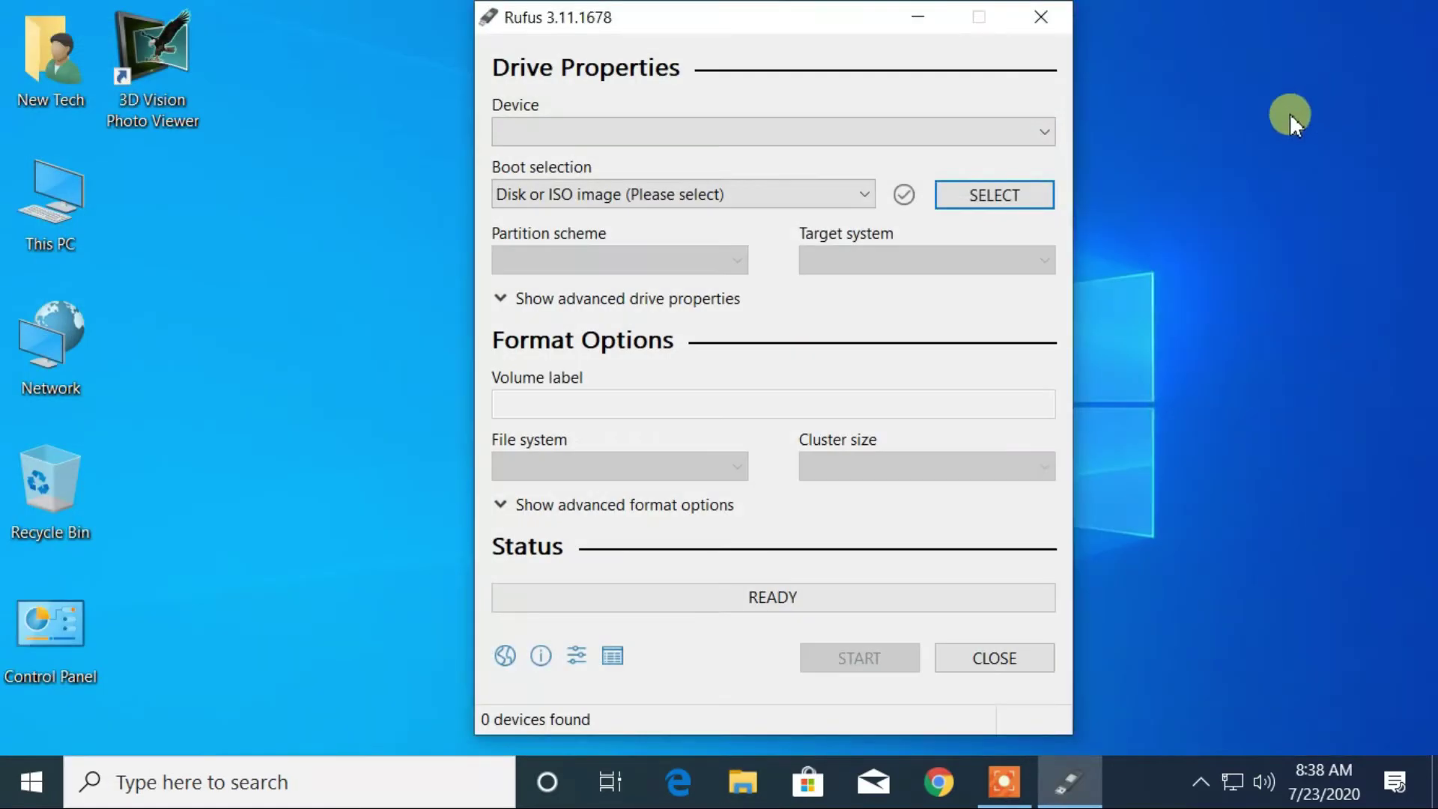
right_click(1290, 114)
click(1330, 193)
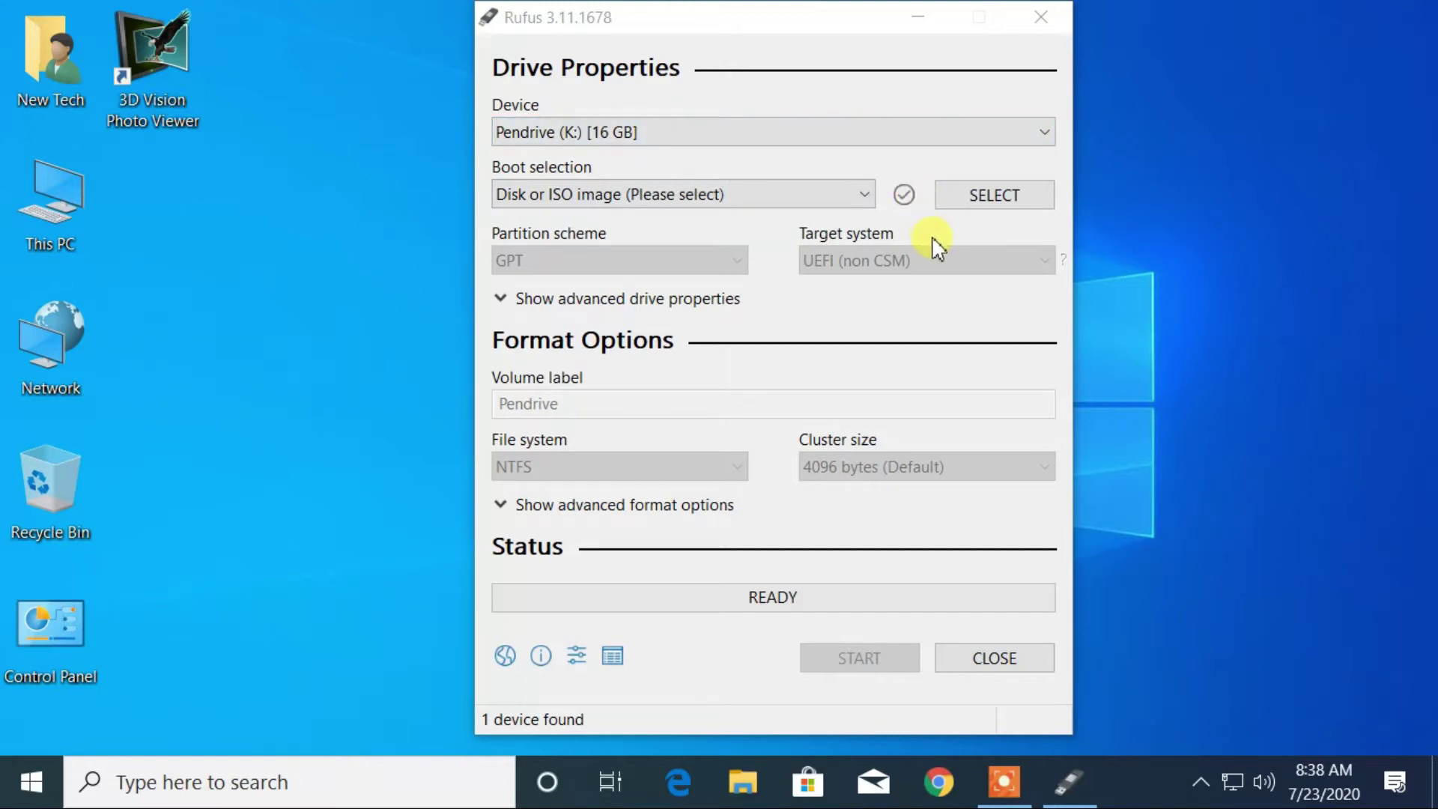
Load the Win10_2004_English_x64 ISO from Backup (E:) as the boot image
click(1031, 202)
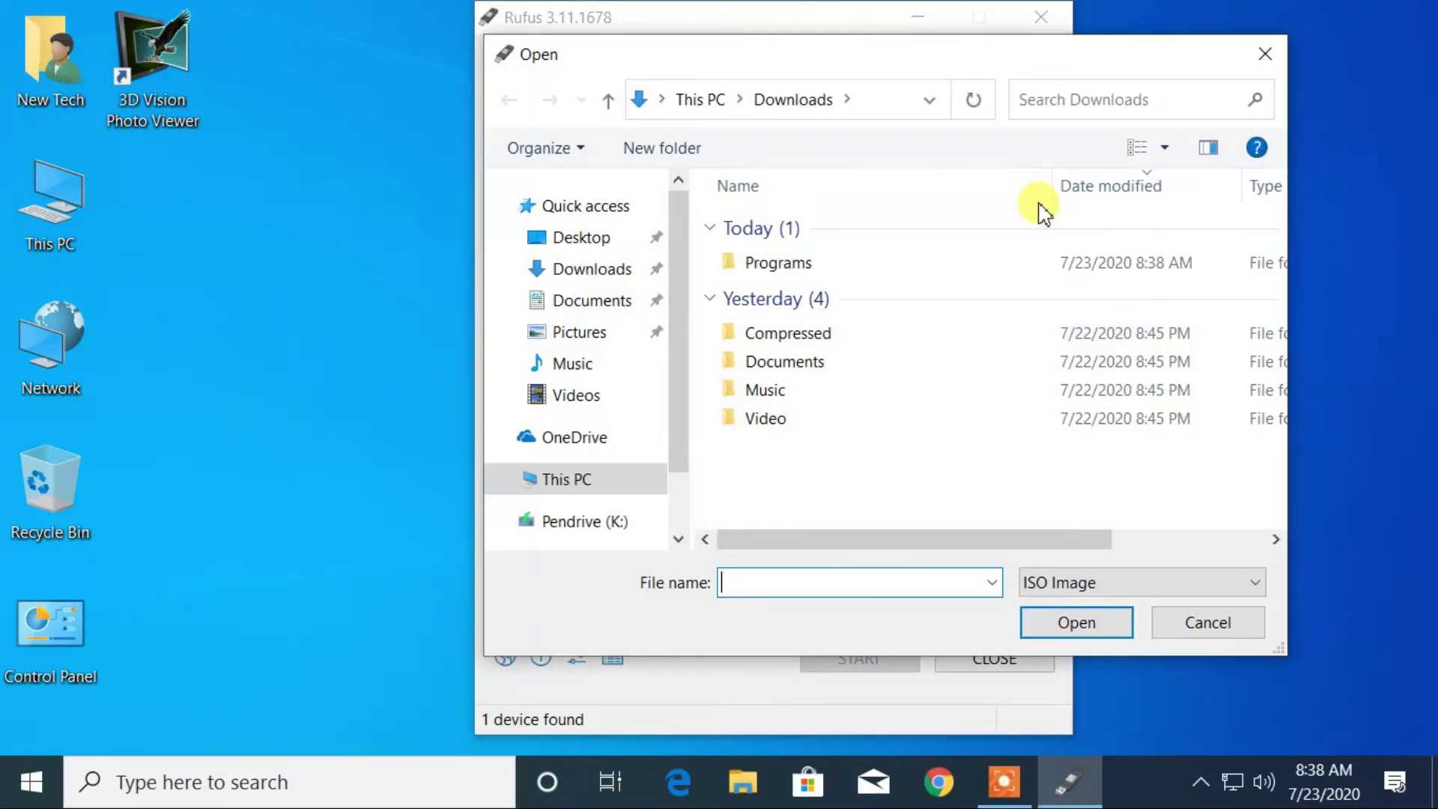
click(563, 480)
scroll(865, 427, down, 5)
scroll(826, 370, up, 2)
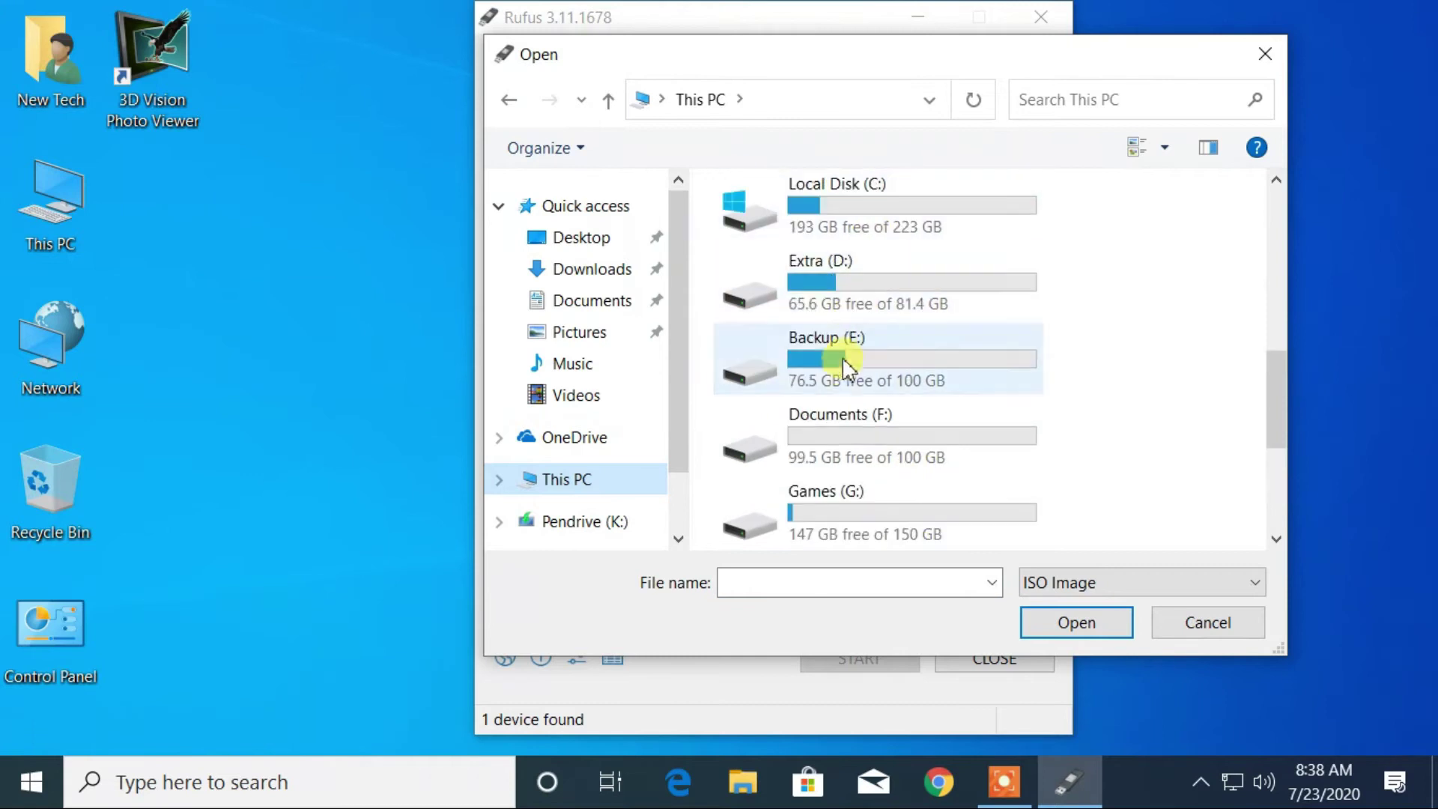
double_click(847, 353)
scroll(841, 375, down, 1)
click(764, 456)
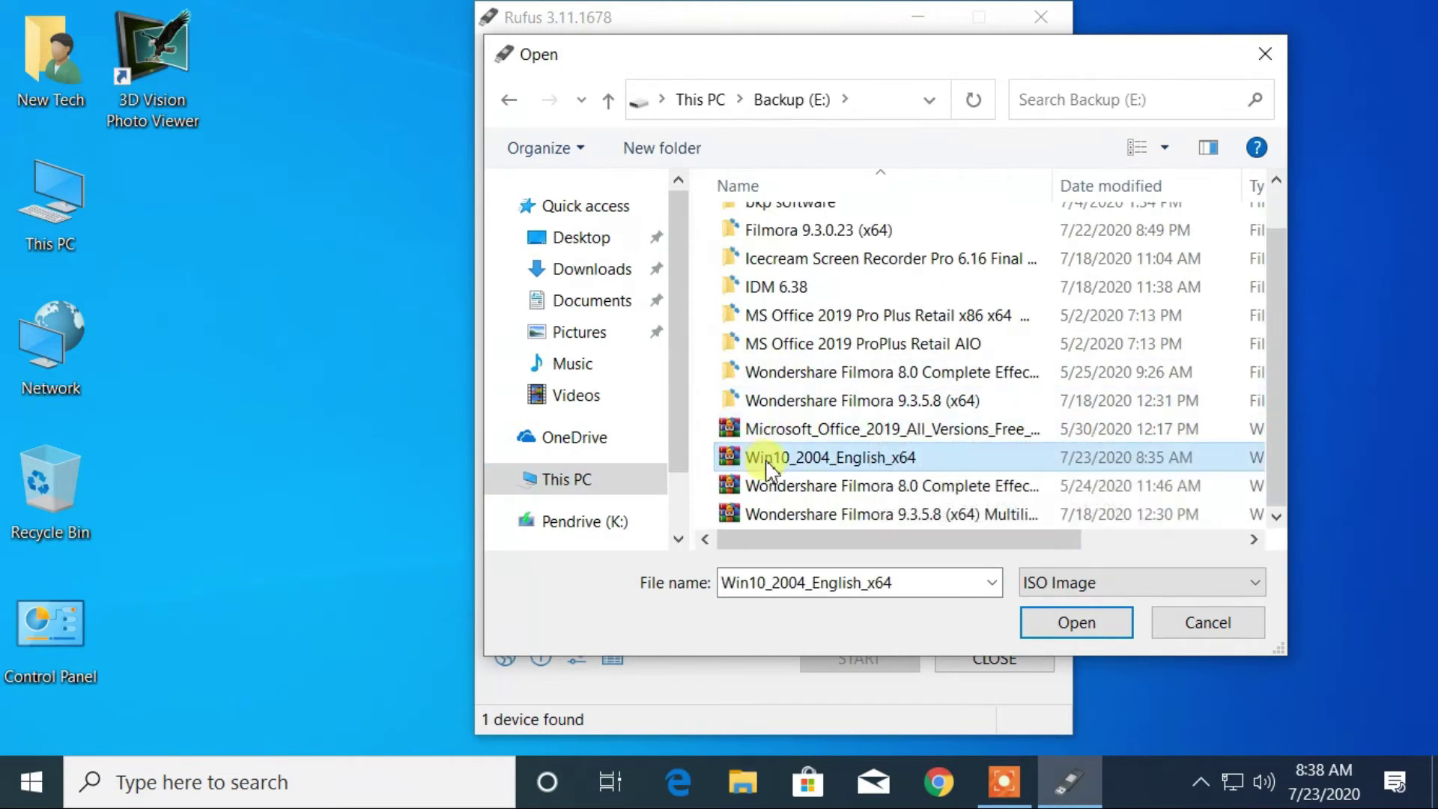
click(1098, 626)
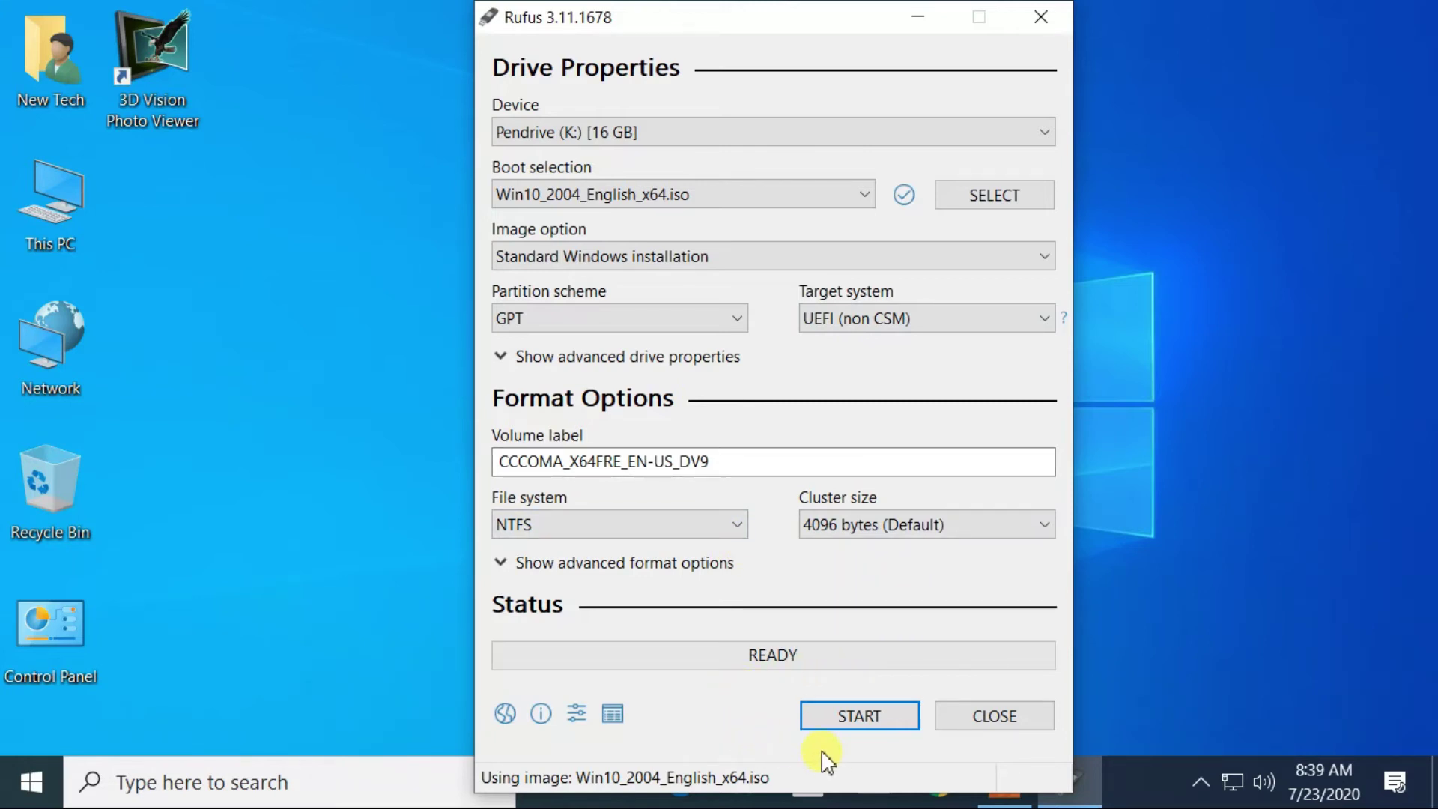
Start writing the Windows 10 image to the 16 GB pendrive
click(865, 723)
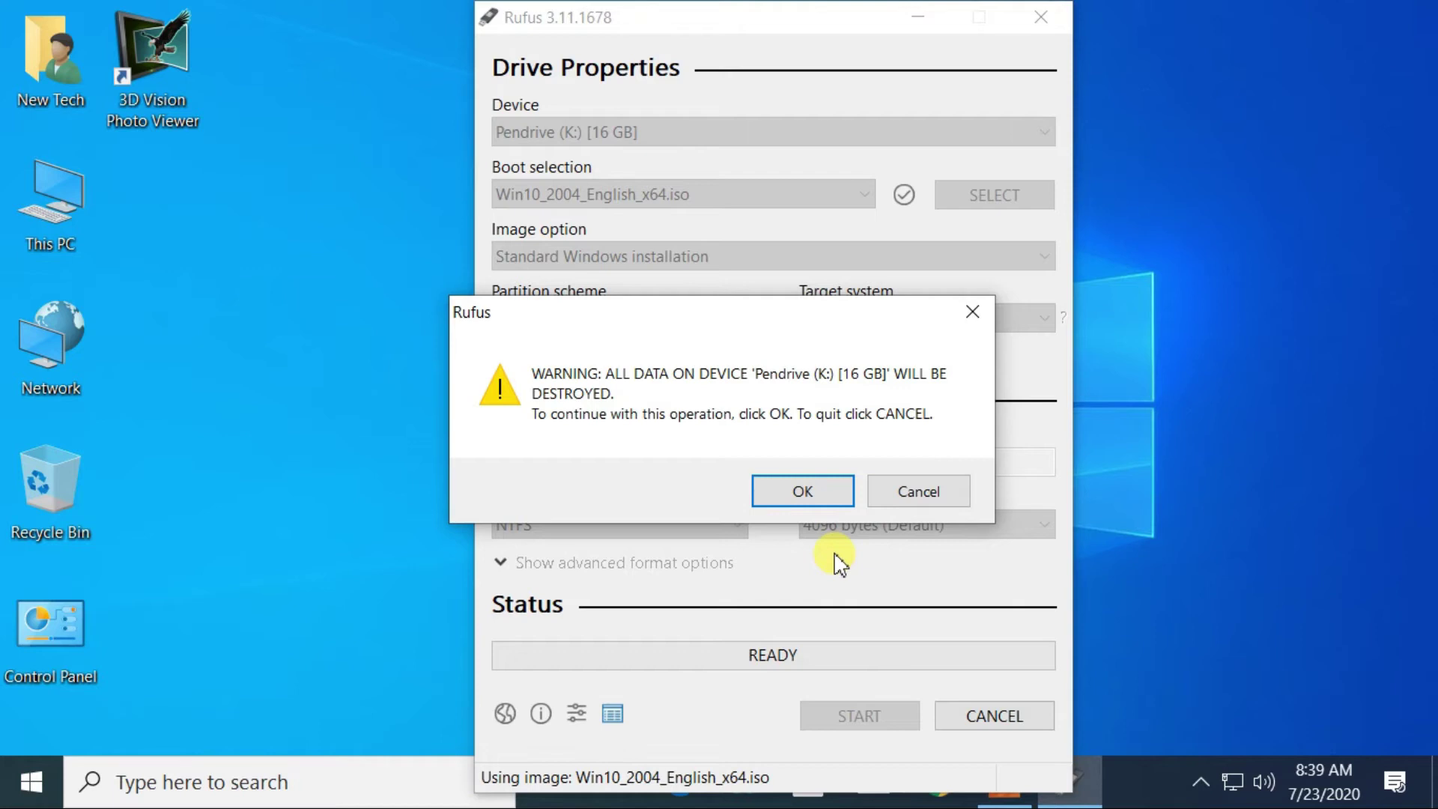
Accept erasing the pendrive, then dismiss the Secure Boot notice after writing finishes
click(805, 494)
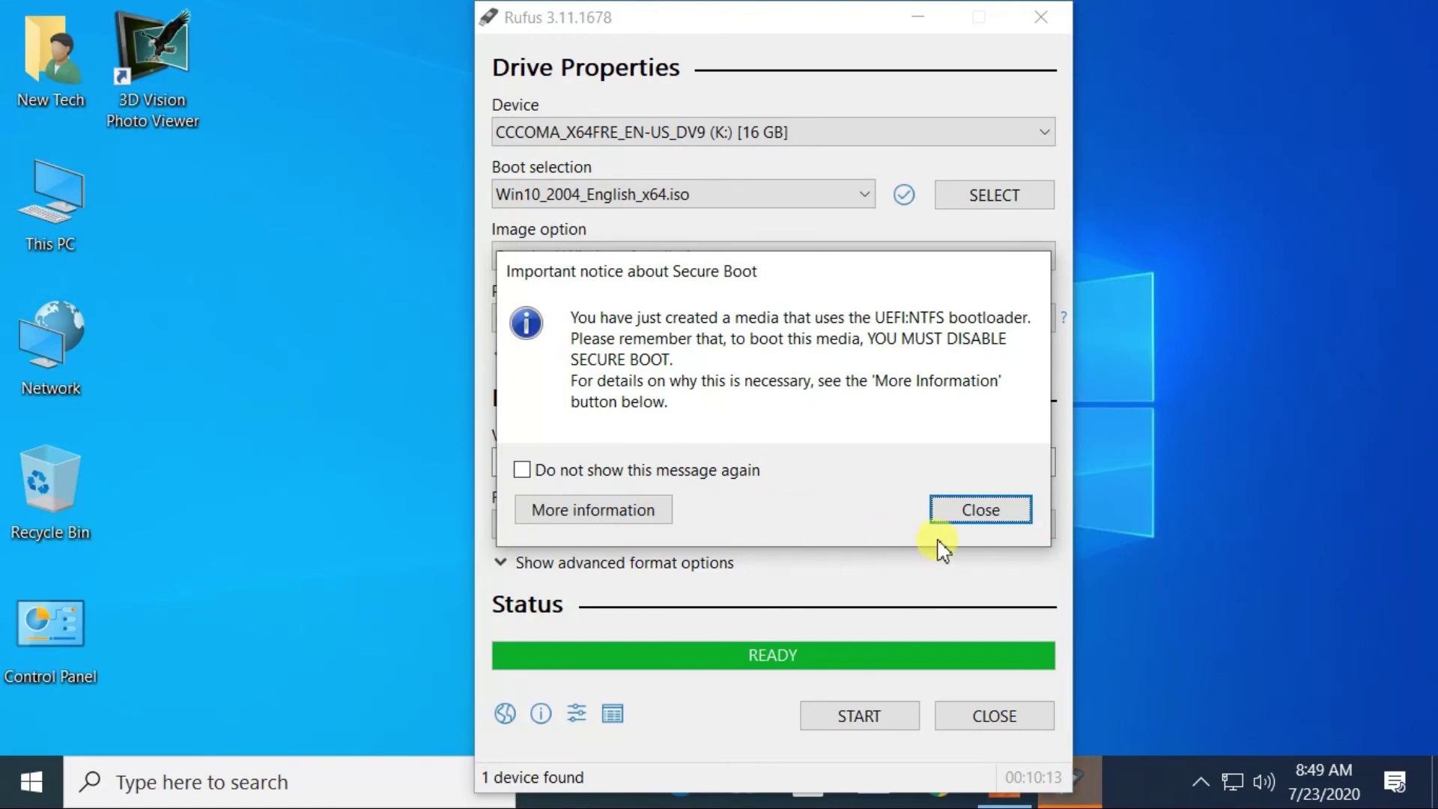
click(993, 518)
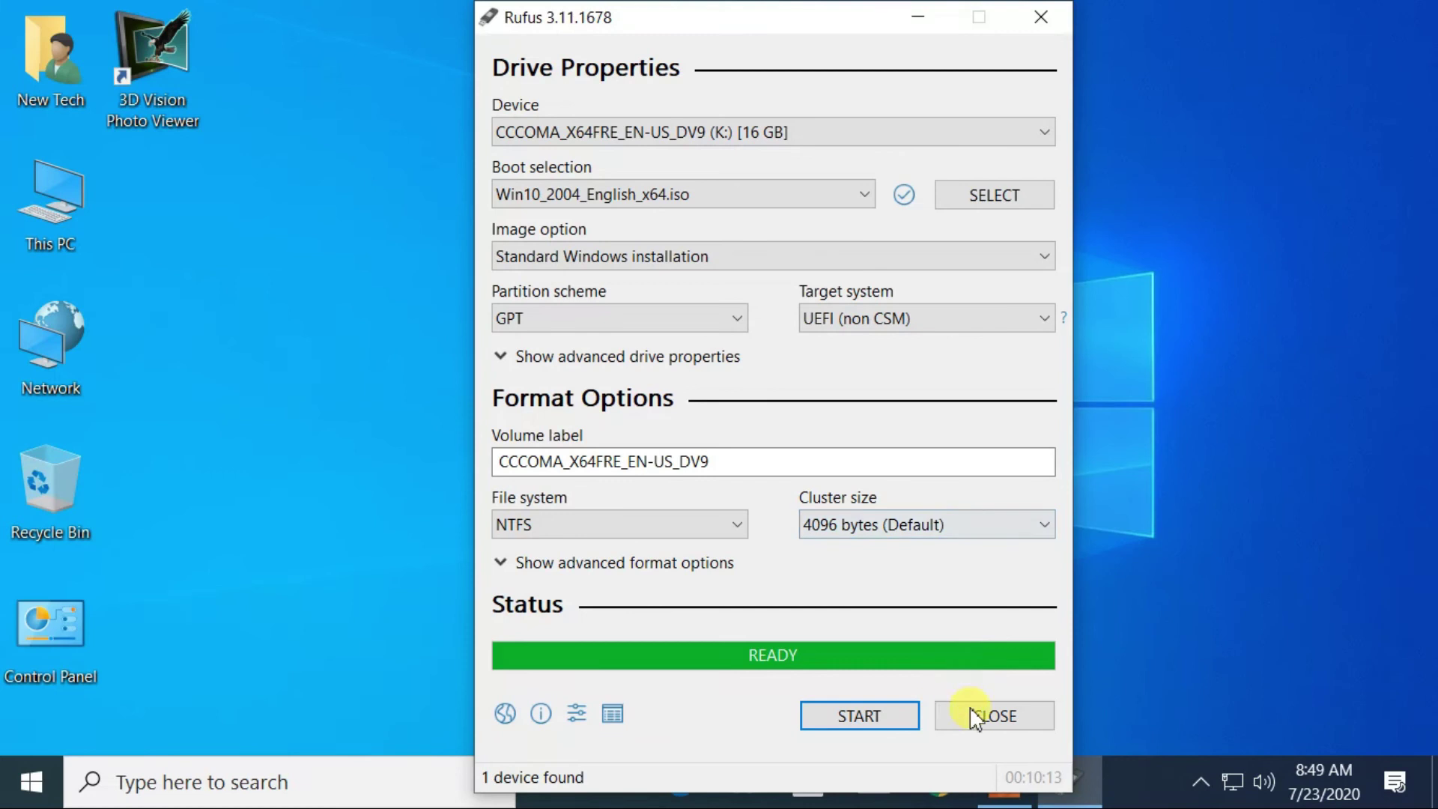
click(1018, 716)
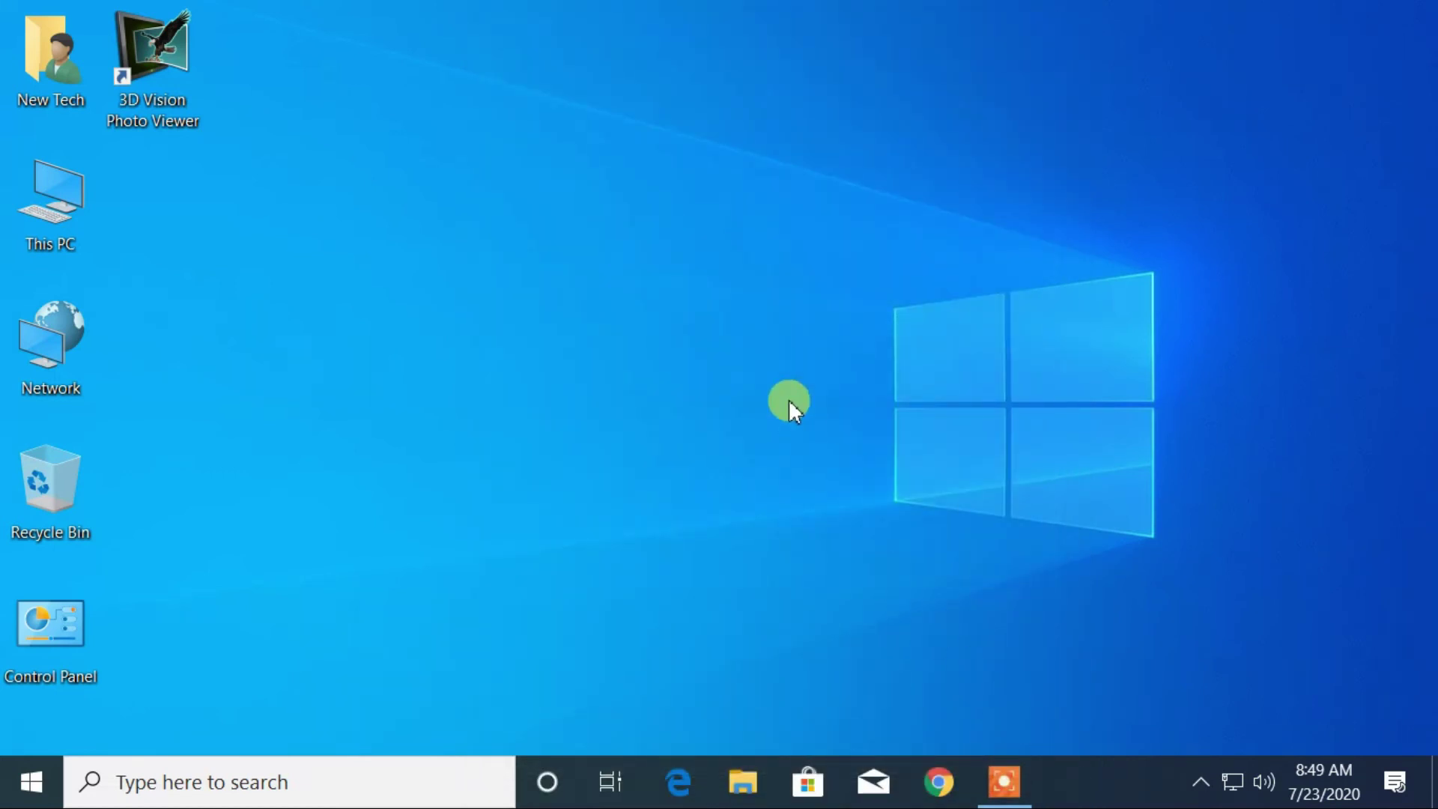
right_click(794, 171)
click(840, 251)
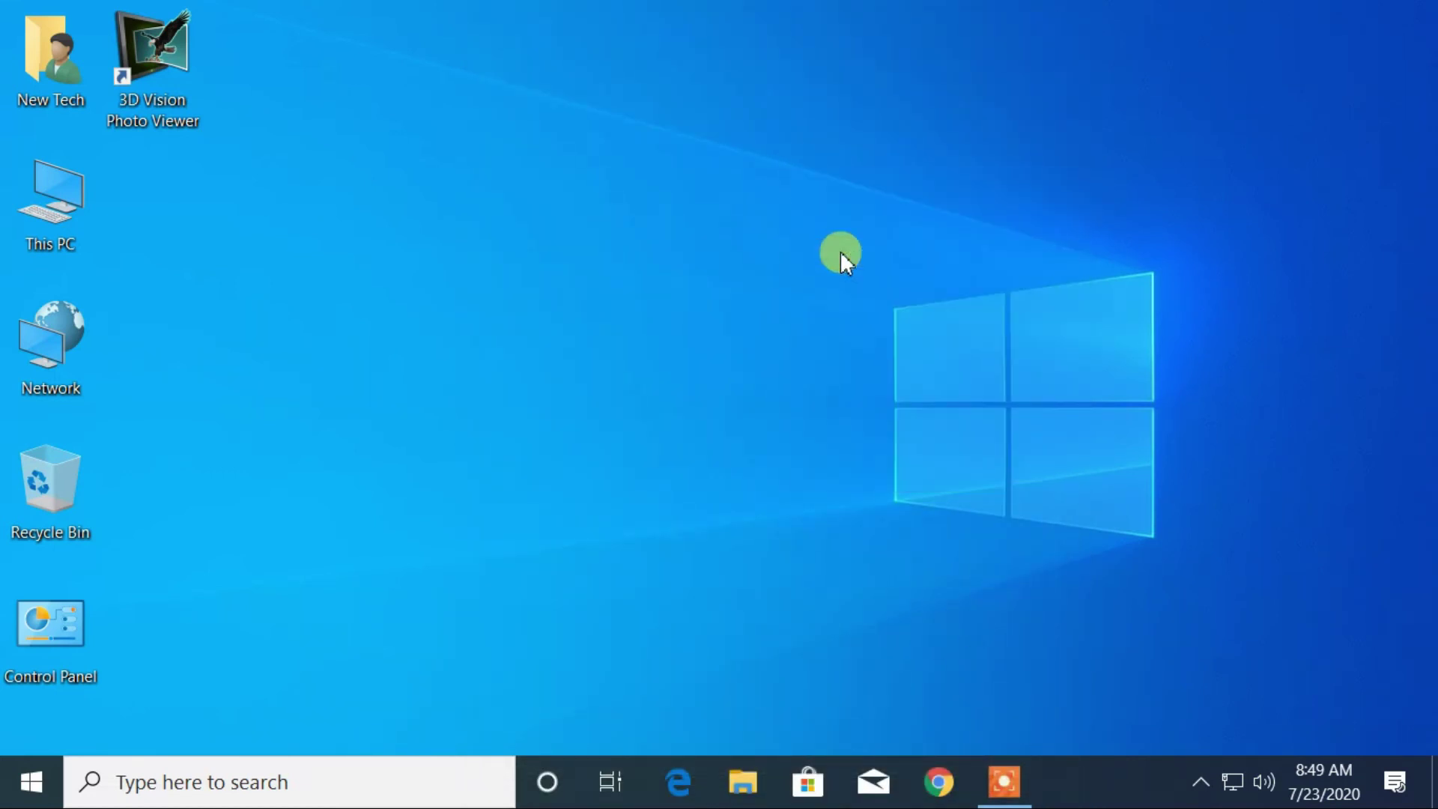